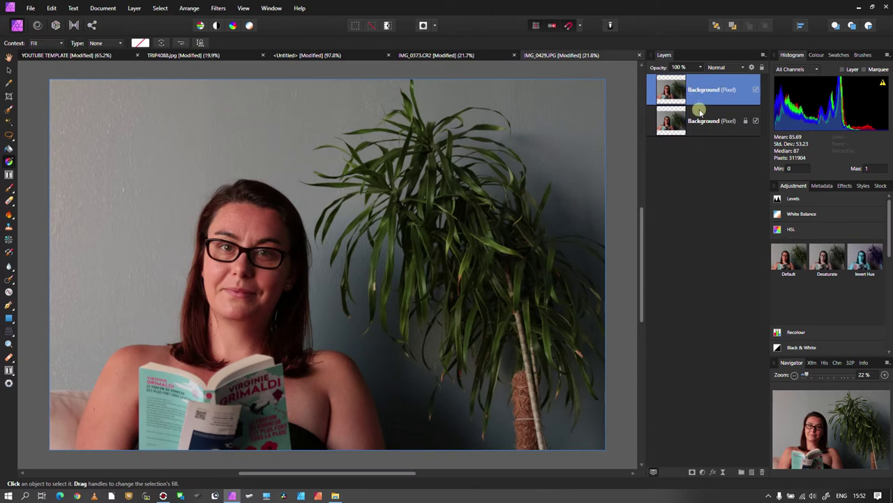
Hide the lower Background layer, add a live Gaussian Blur layer, and move it to the top of the stack.
click(755, 121)
click(723, 472)
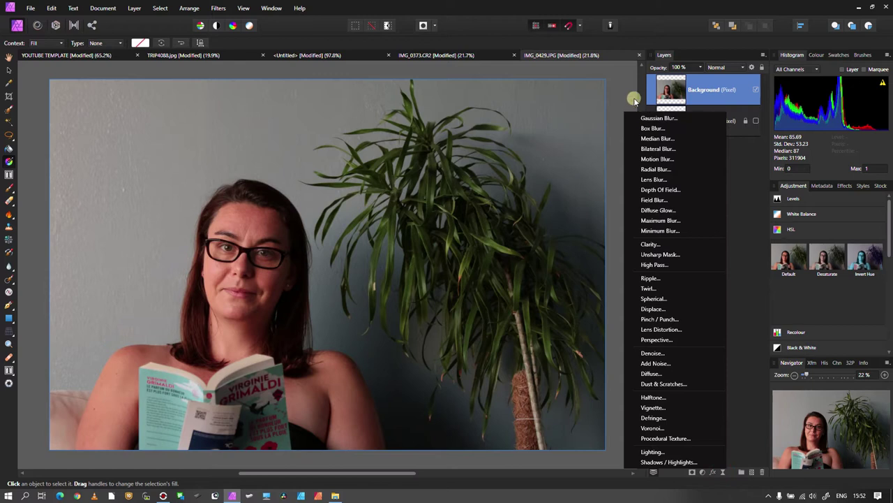
click(652, 120)
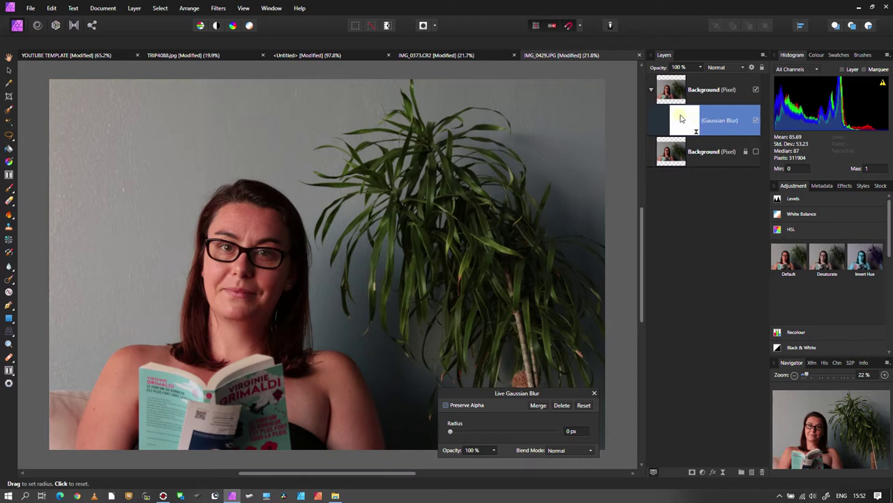
drag(683, 130, 677, 77)
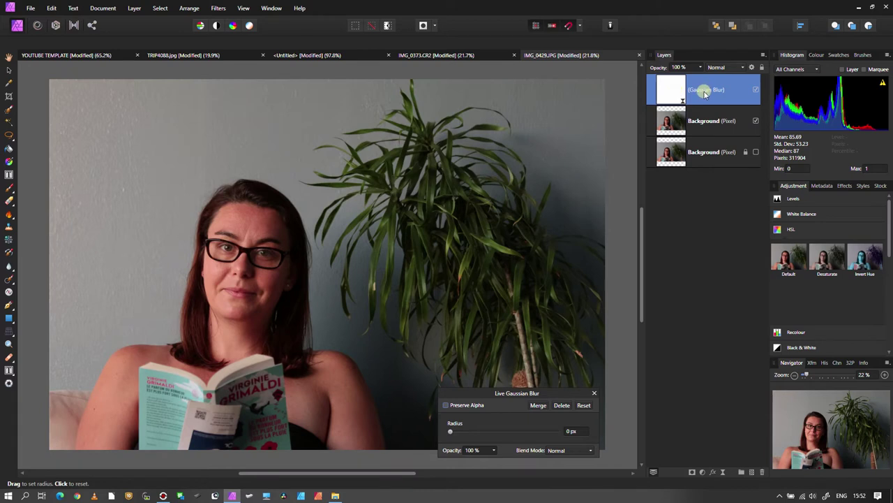
Name the live Gaussian Blur layer 'BACKGROUND BLUR'.
double_click(705, 90)
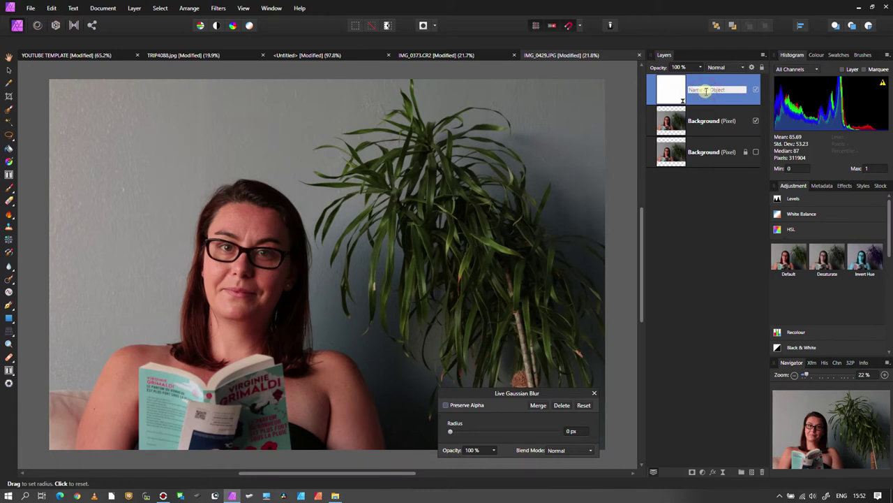
text(BACKGROUND B)
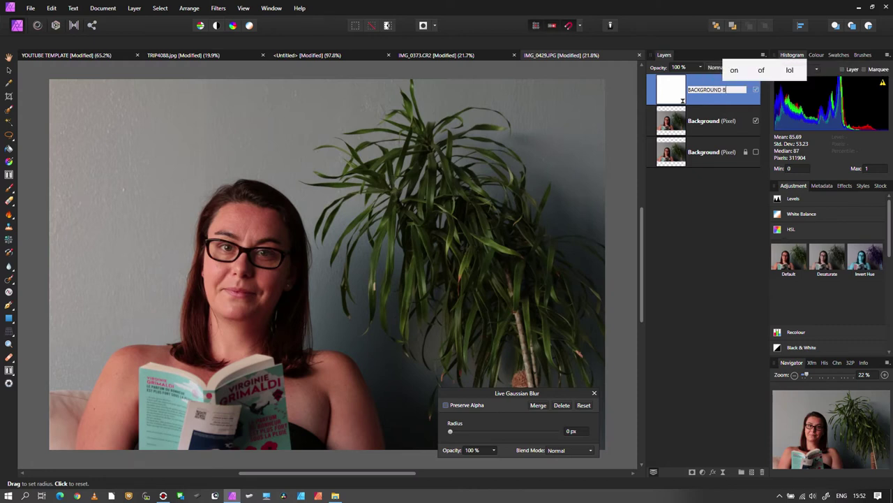
text(LU)
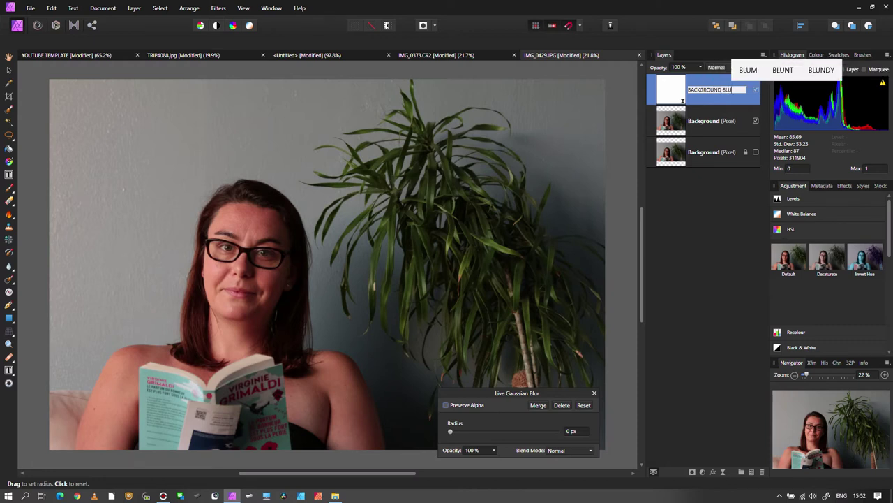
text(R)
click(706, 94)
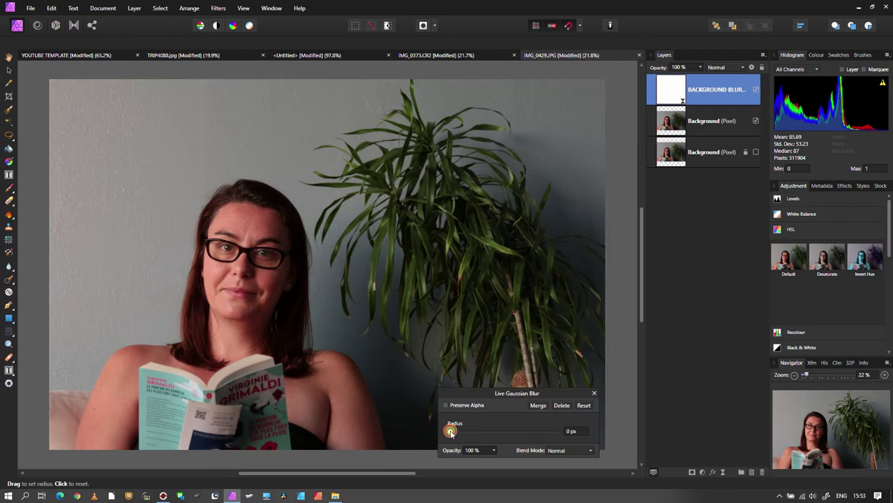
Raise the blur radius to about 11.4 px and set the Fill Tool to an Elliptical gradient.
drag(451, 432, 499, 435)
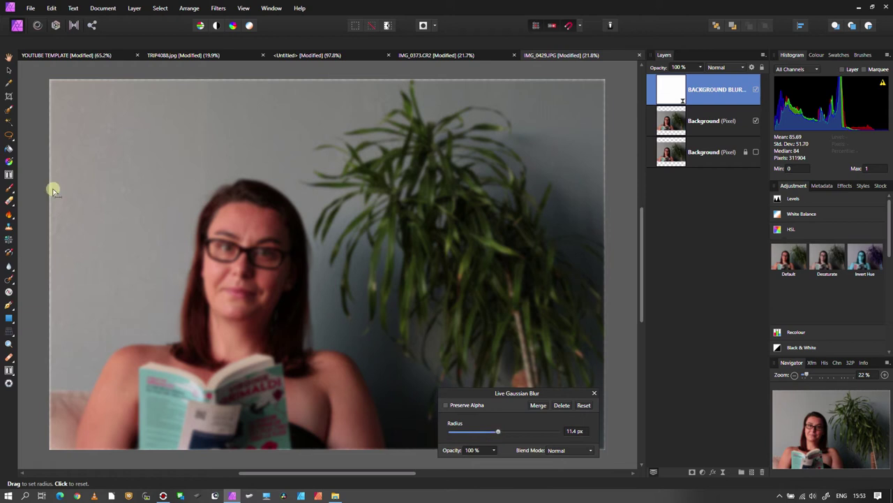
click(8, 162)
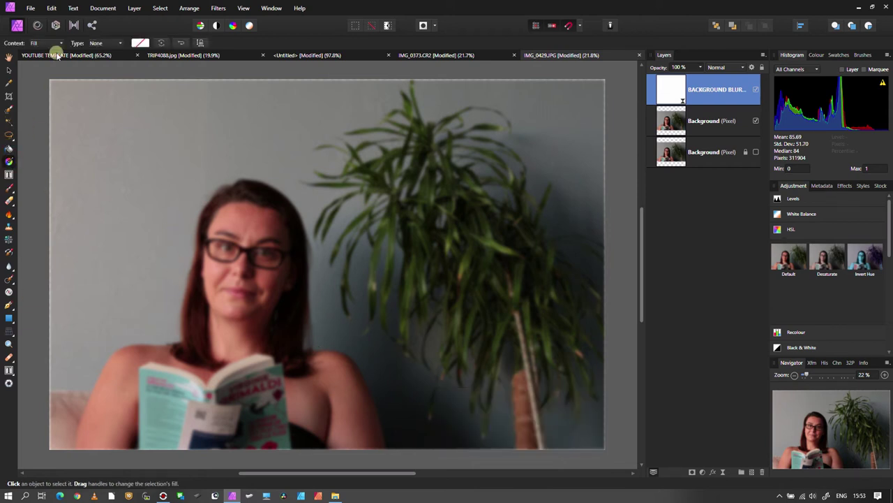
click(108, 43)
click(106, 87)
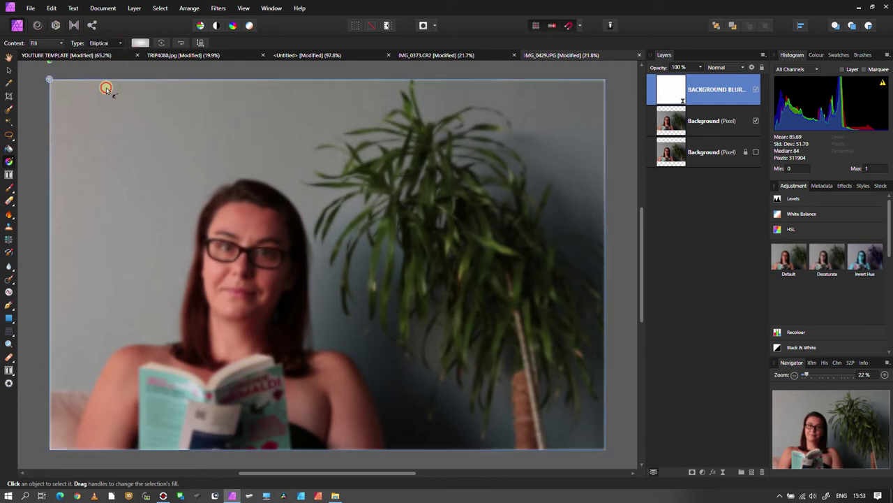
click(99, 44)
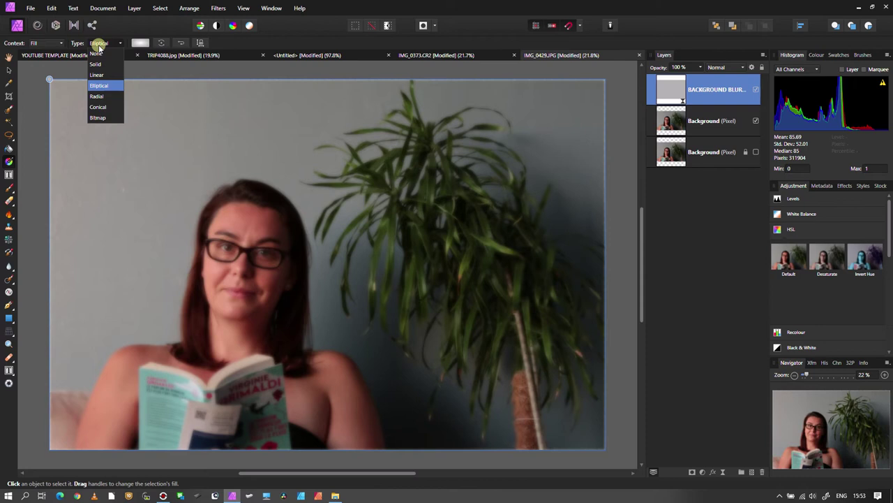
click(234, 250)
Draw the elliptical gradient centred on her face, stretching out toward the plant.
drag(201, 280, 280, 244)
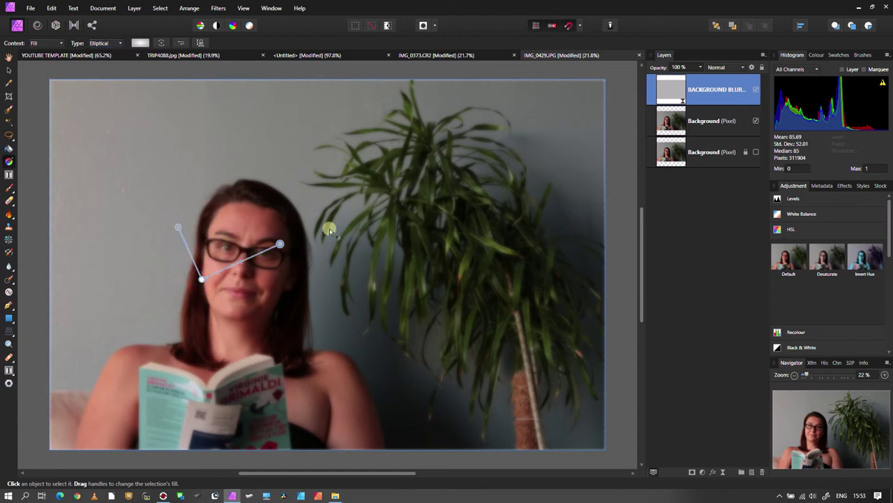
drag(330, 231, 419, 364)
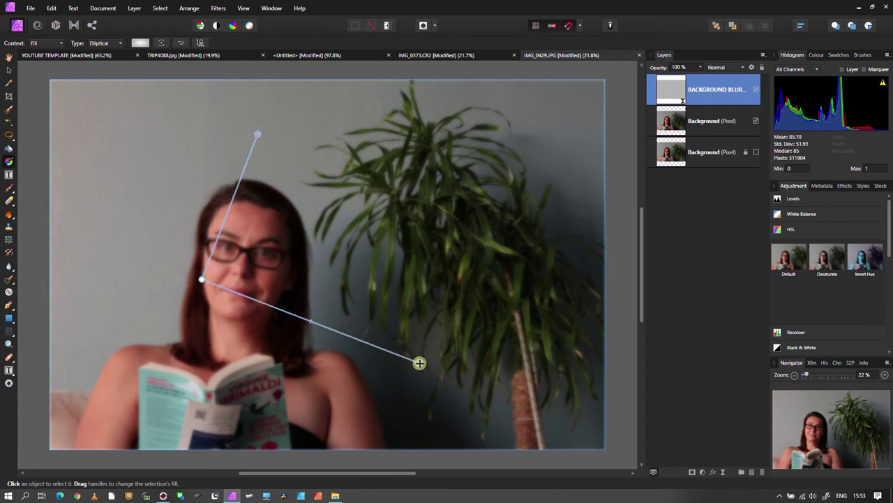
drag(201, 278, 235, 266)
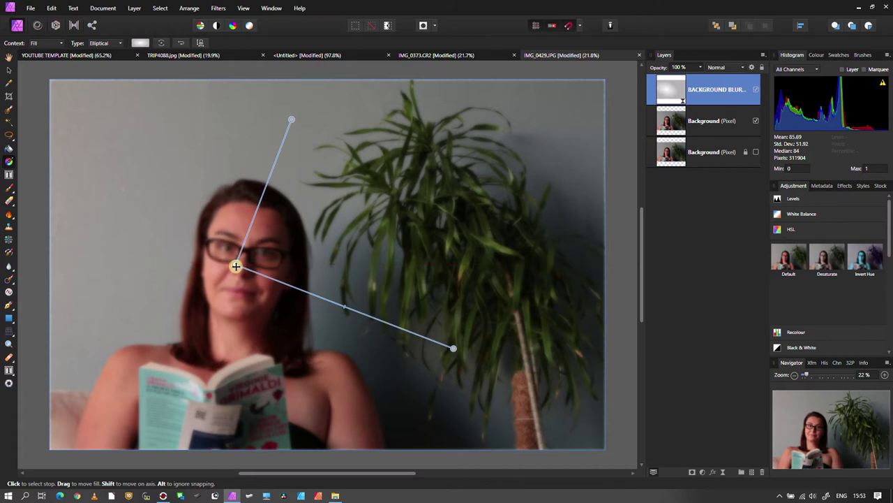
Set the gradient's centre stop to pure black using the HSL sliders.
click(143, 43)
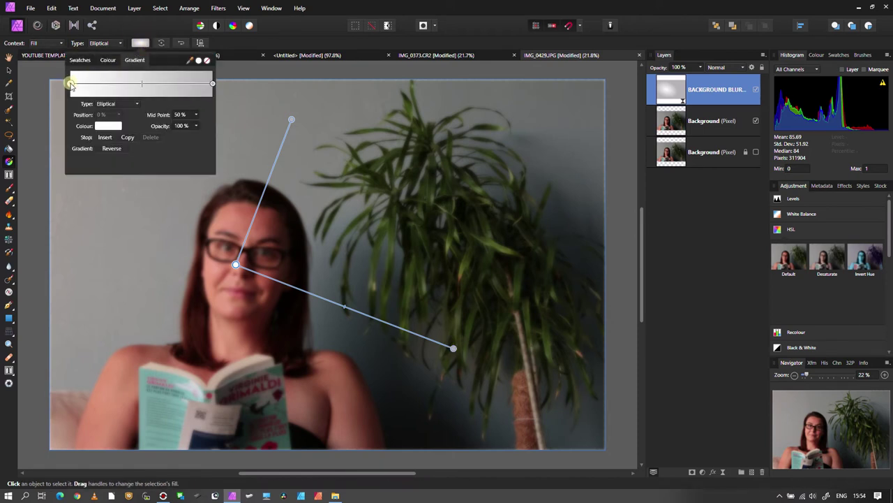
click(101, 126)
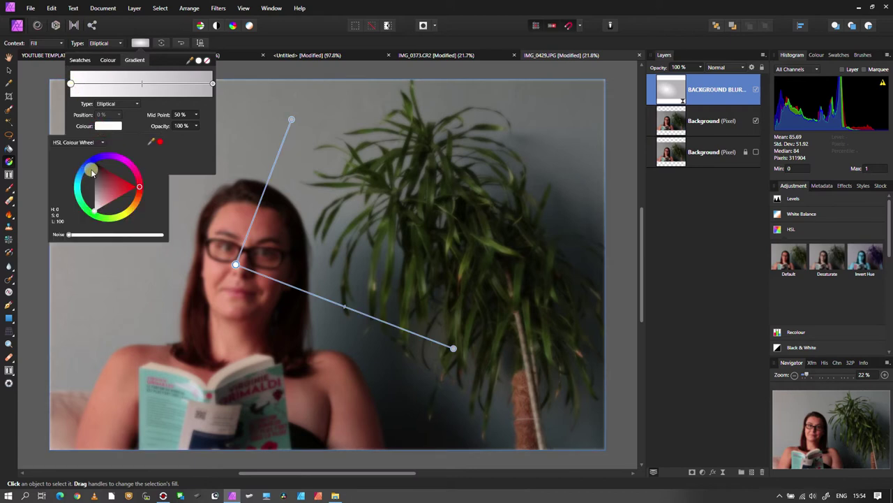
click(89, 143)
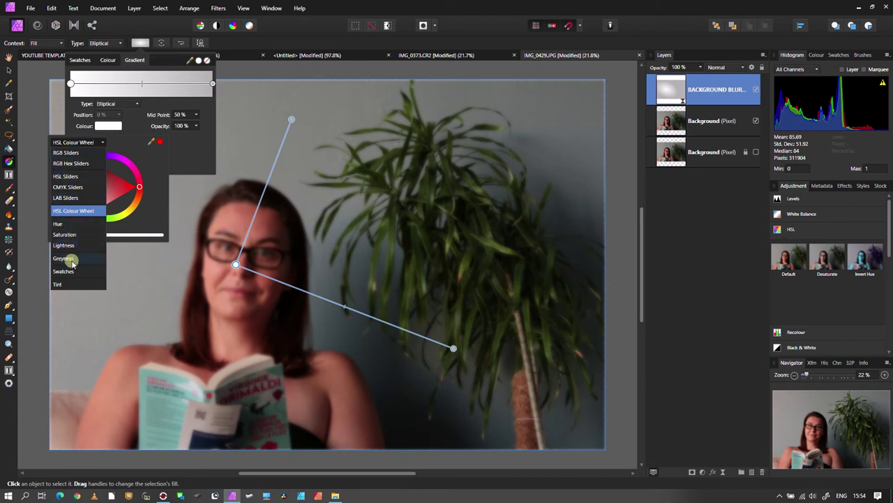
click(65, 177)
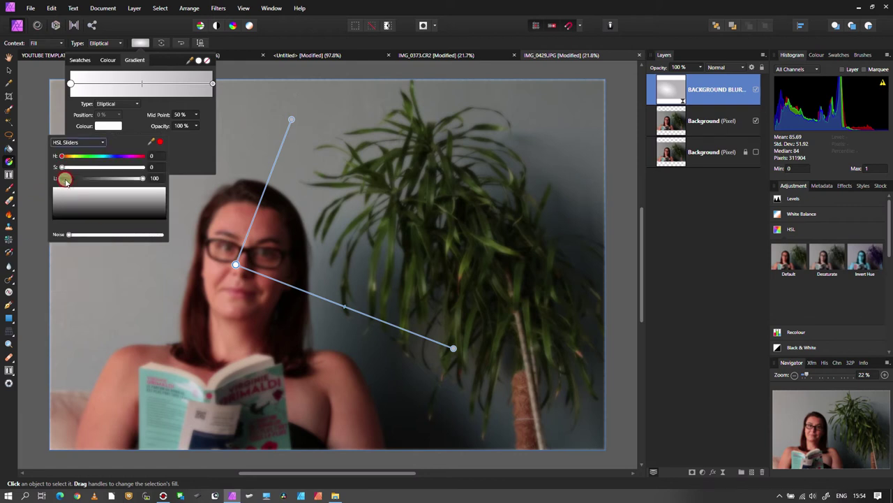
click(87, 218)
mouse_move(87, 223)
mouse_down()
mouse_move(85, 169)
mouse_move(89, 227)
mouse_up()
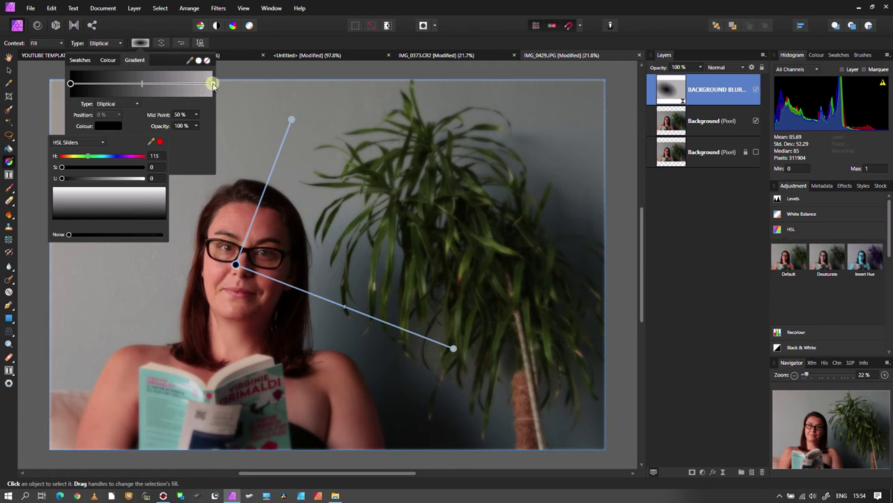
Set the gradient's outer end stop to pure white.
click(212, 84)
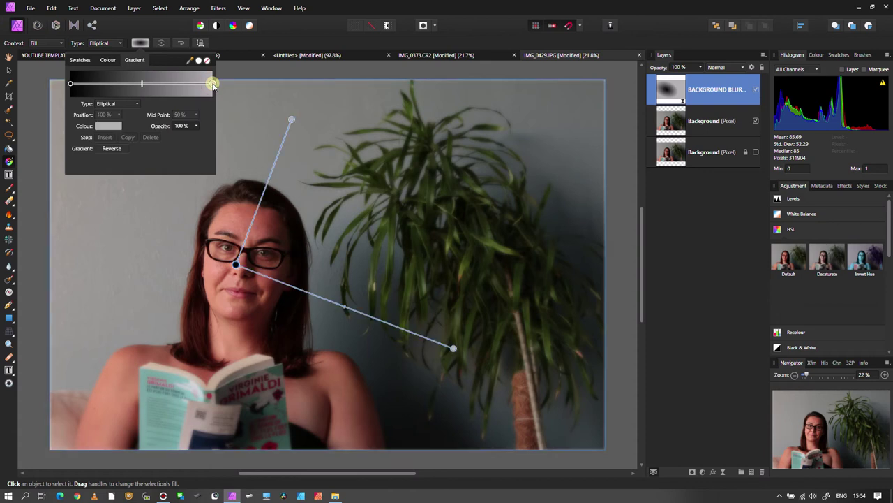
click(107, 126)
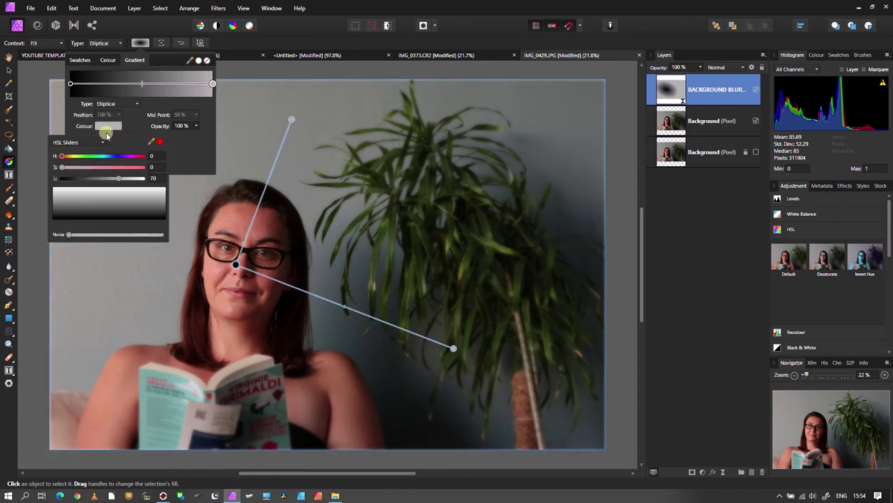
click(120, 200)
drag(120, 200, 121, 180)
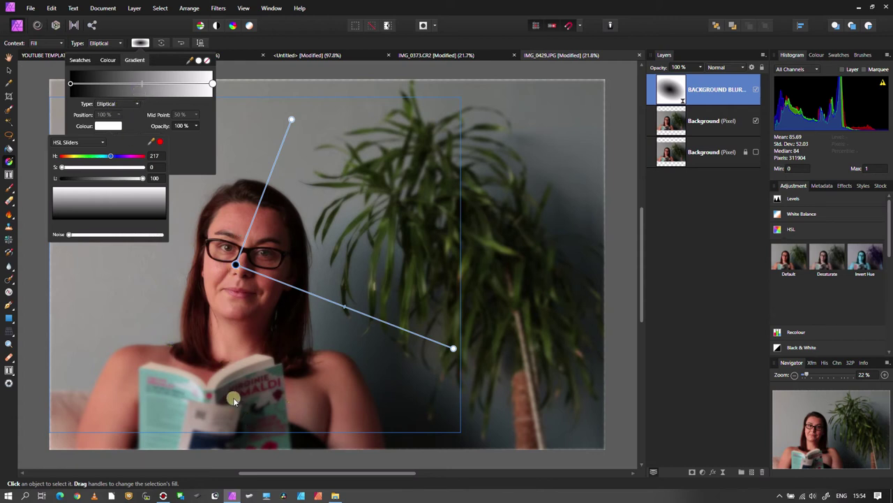
click(140, 86)
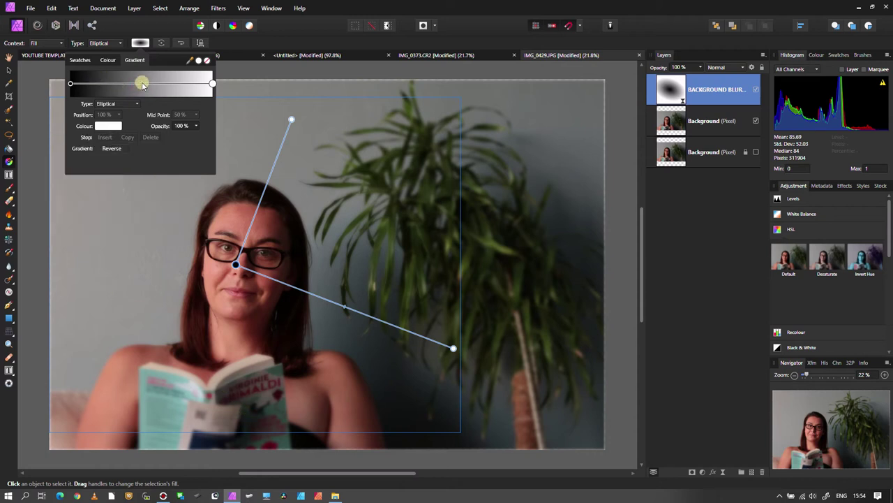
Shift the gradient mid-point to 83% and swing the elliptical mask down below the book.
click(142, 84)
drag(142, 84, 188, 90)
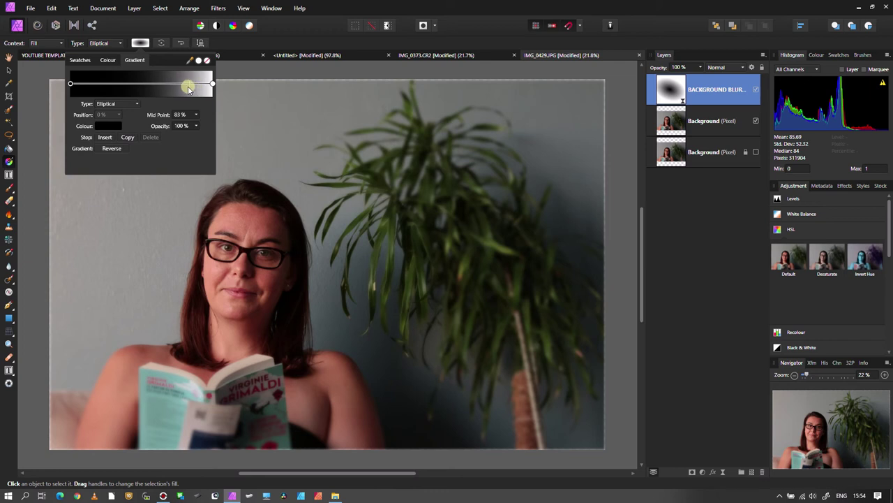
click(291, 119)
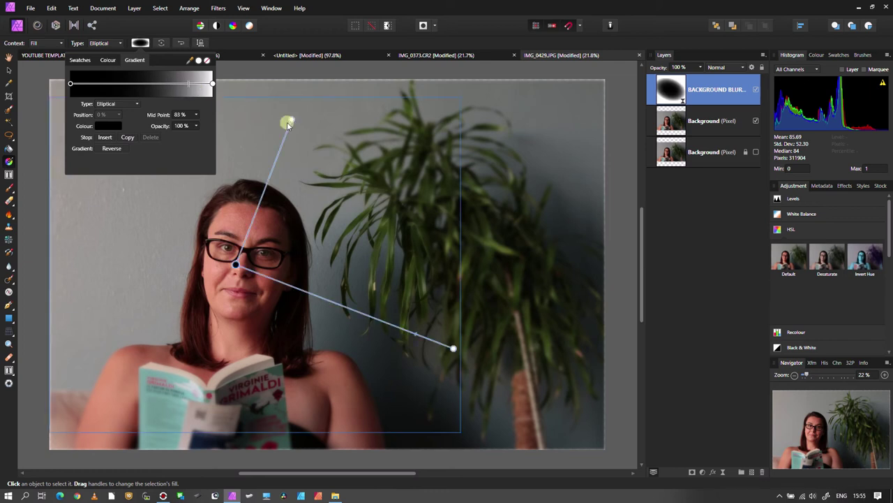
click(453, 348)
drag(453, 347, 224, 420)
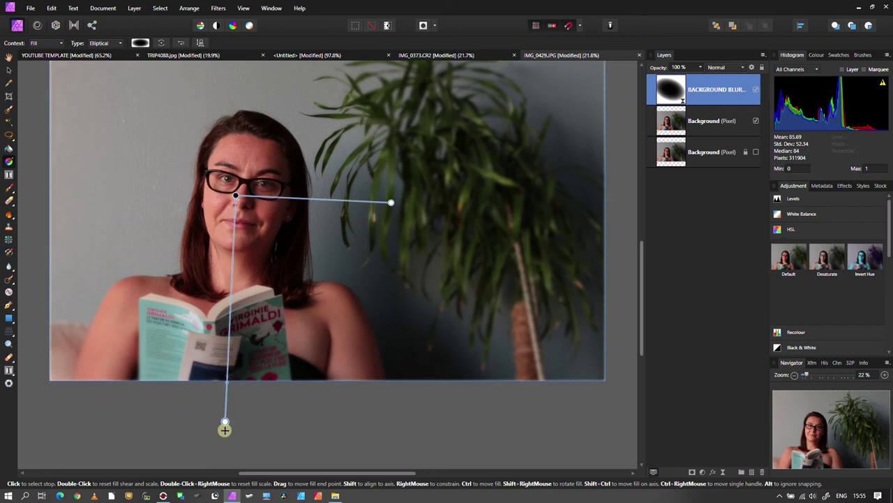
mouse_move(224, 430)
mouse_down()
mouse_move(225, 451)
mouse_move(225, 433)
mouse_up()
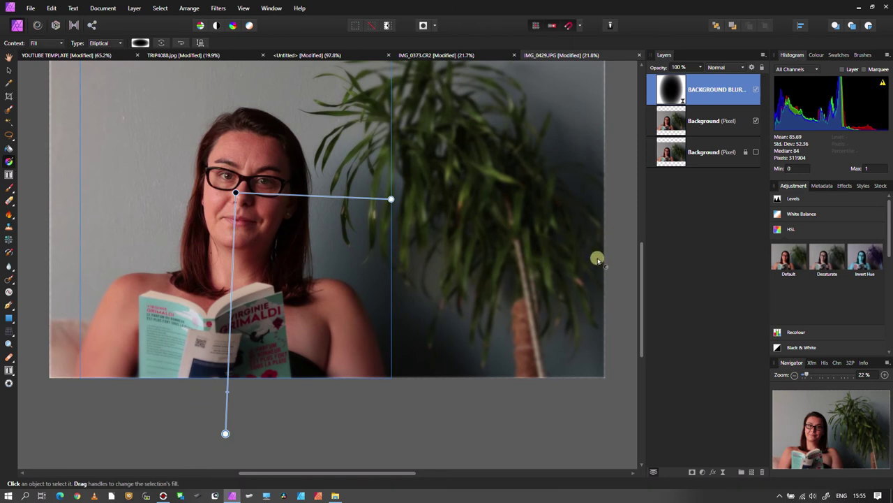
drag(642, 287, 646, 253)
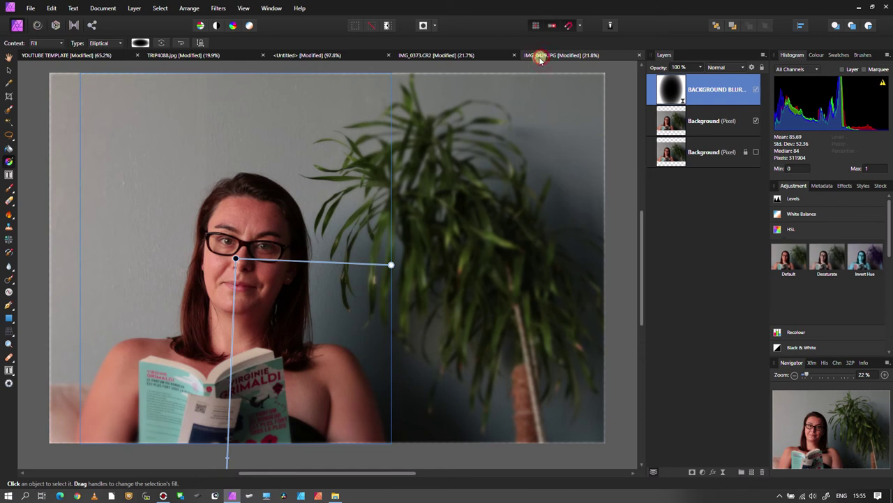
Switch to the TRIP4088.jpg landscape document.
click(475, 58)
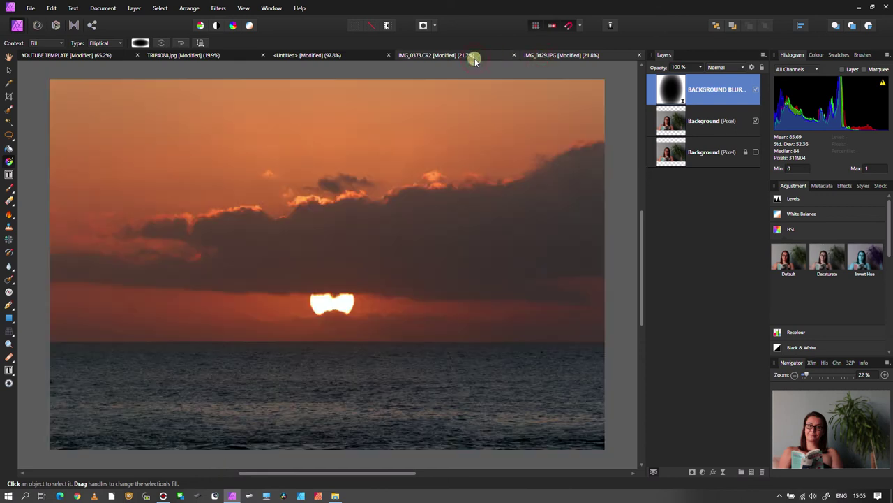
click(343, 58)
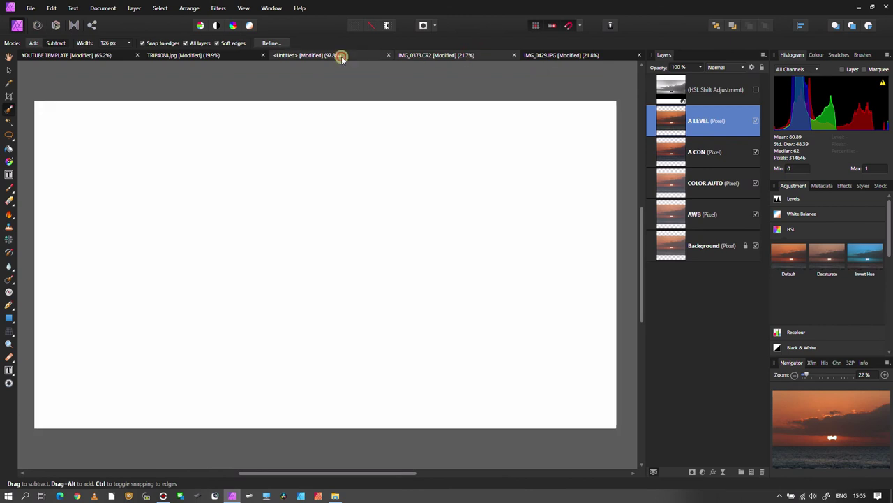
click(178, 55)
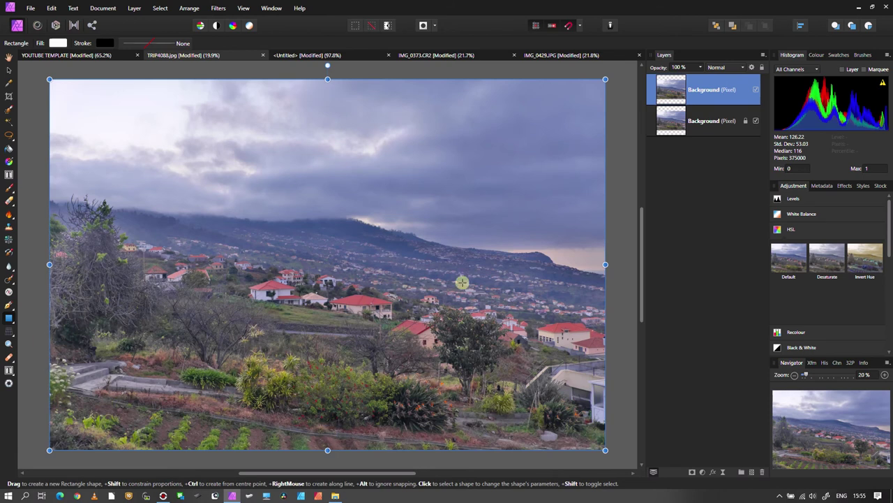
click(710, 473)
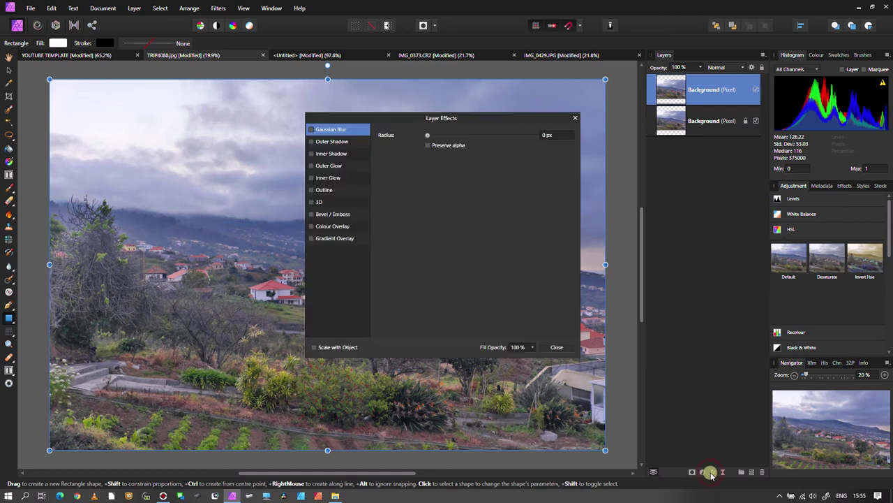
click(575, 117)
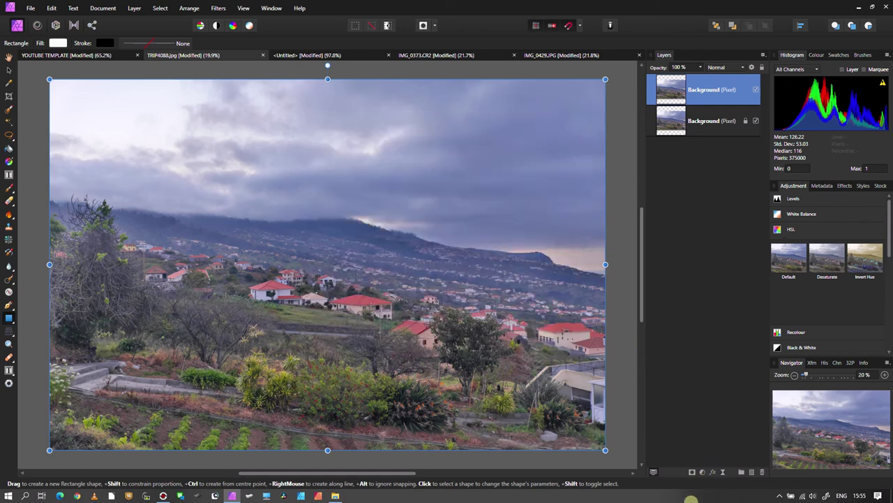
Add a live Gaussian Blur layer at the top of the stack with radius about 5.9 px.
click(723, 472)
click(646, 120)
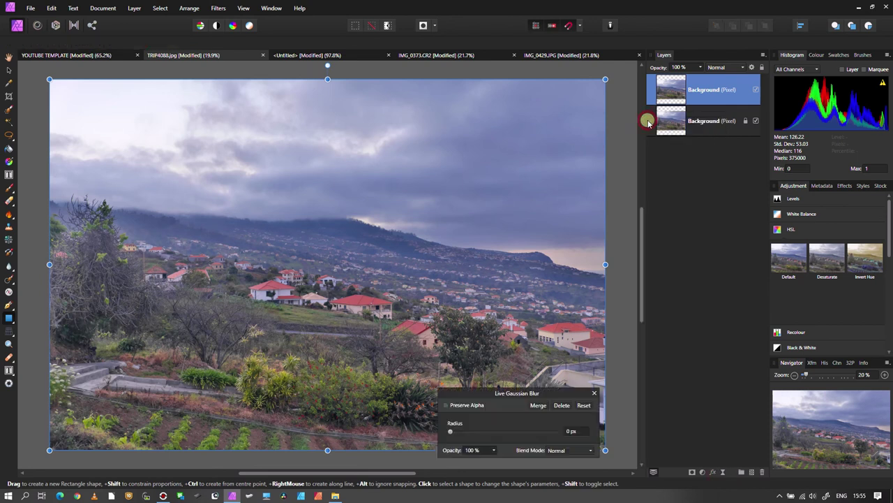
drag(648, 123, 693, 72)
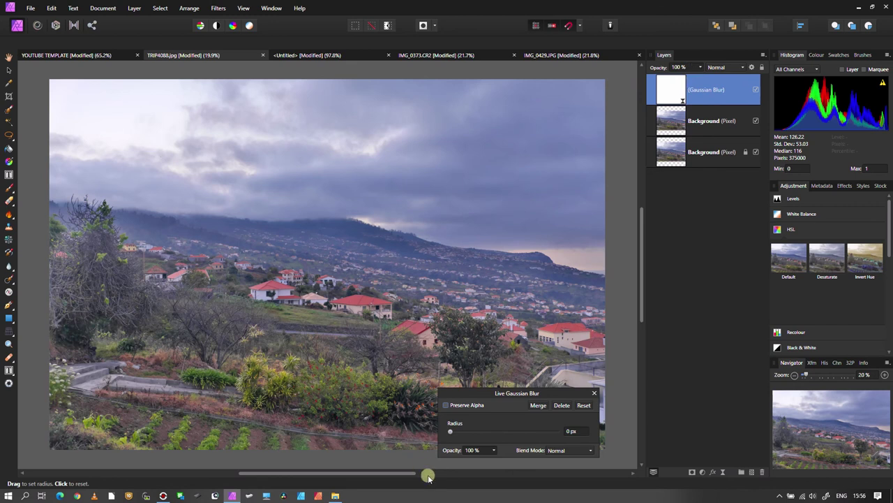
drag(451, 433, 476, 437)
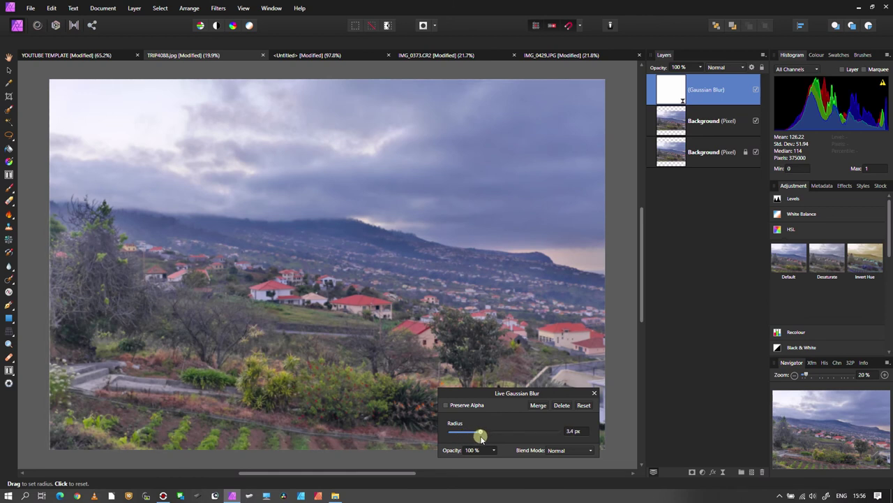
click(594, 393)
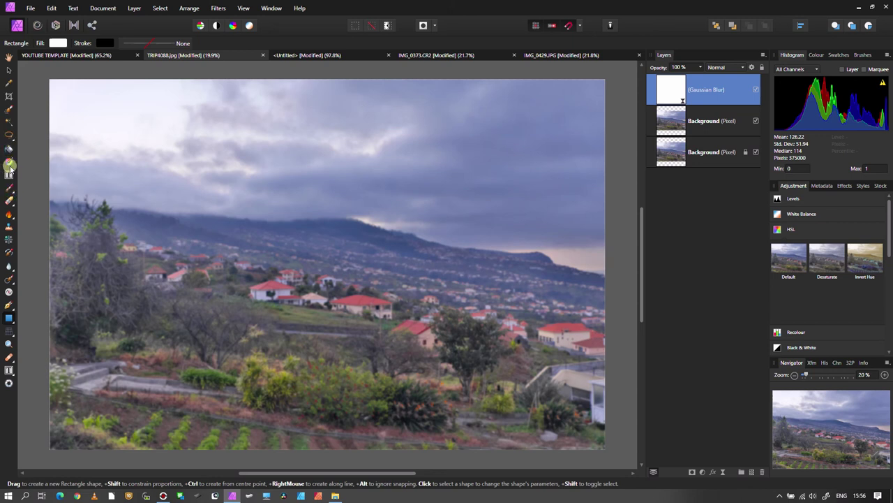
Mask the blur with a vertical linear gradient, its top stop black, ending at the mountain slope.
click(9, 161)
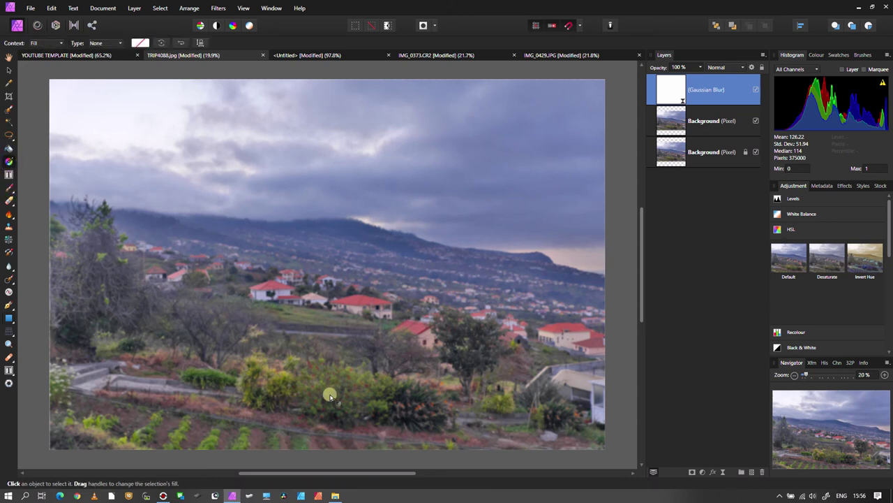
drag(331, 396, 327, 320)
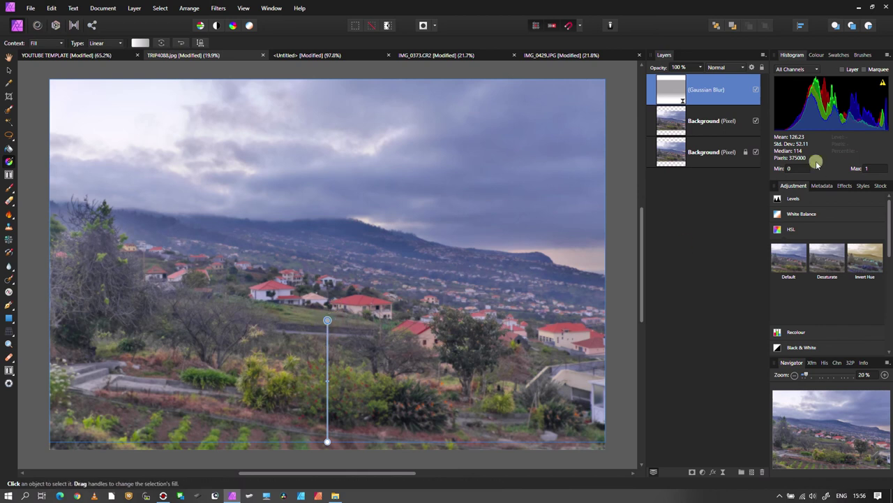
click(817, 54)
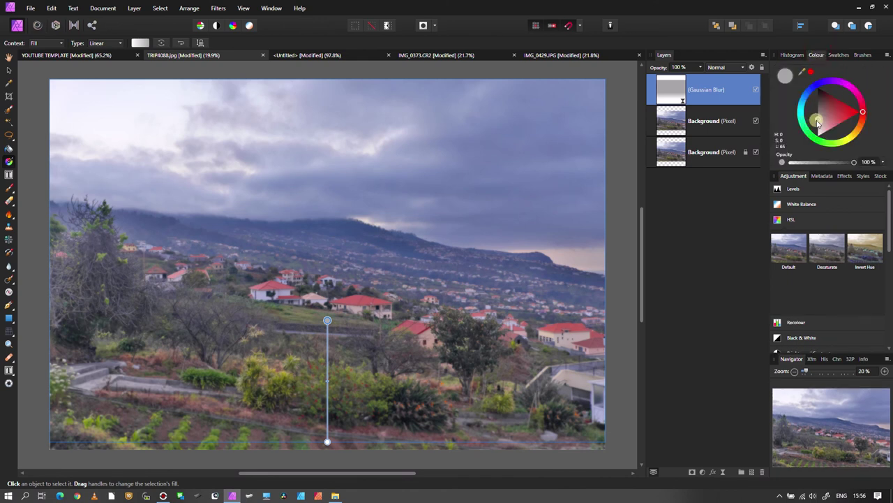
drag(818, 123, 816, 86)
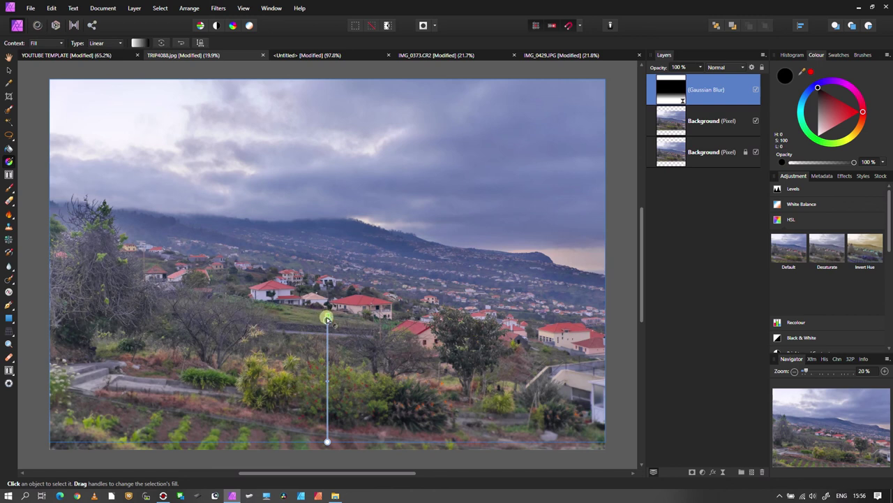
drag(326, 318, 328, 223)
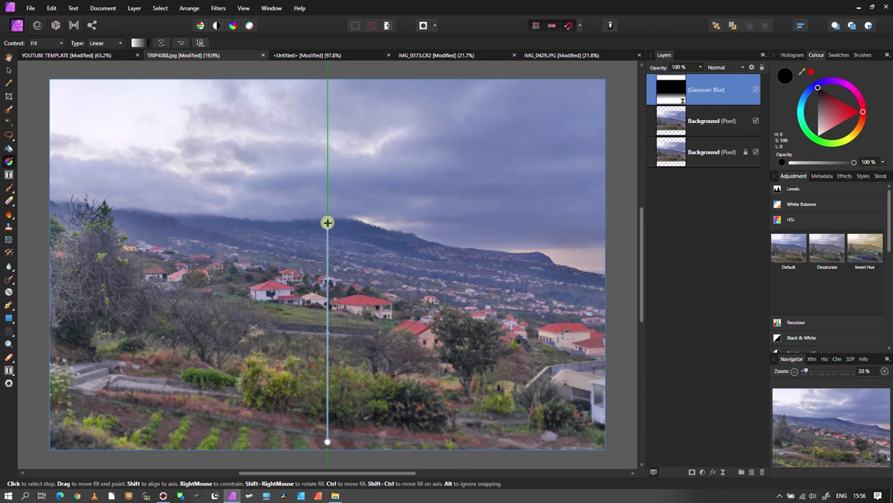
drag(328, 224, 328, 223)
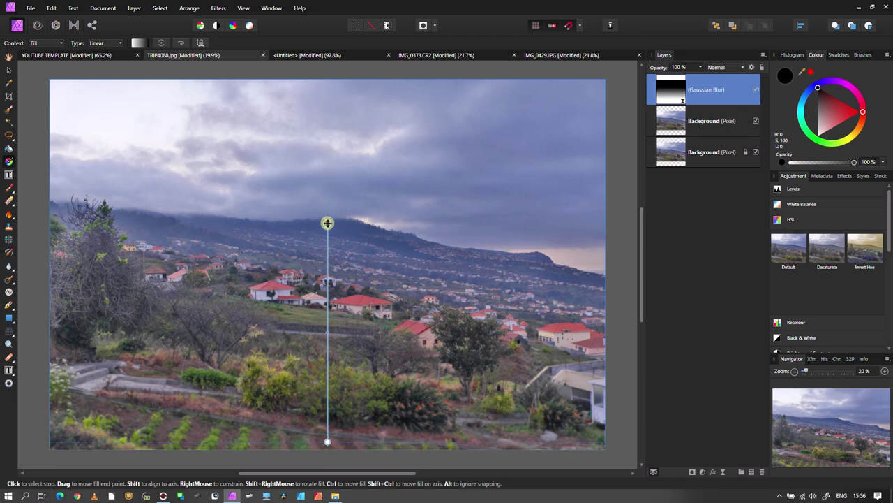